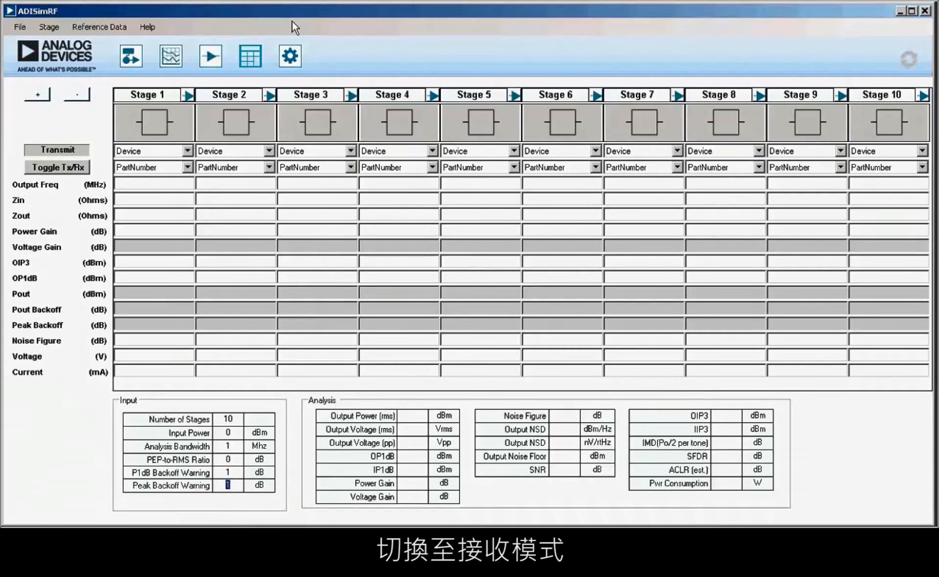
Switch the signal chain to receive mode and set Stage 1 to the Transceiver(Rx) part AD9371-Rx
left_click(62, 168)
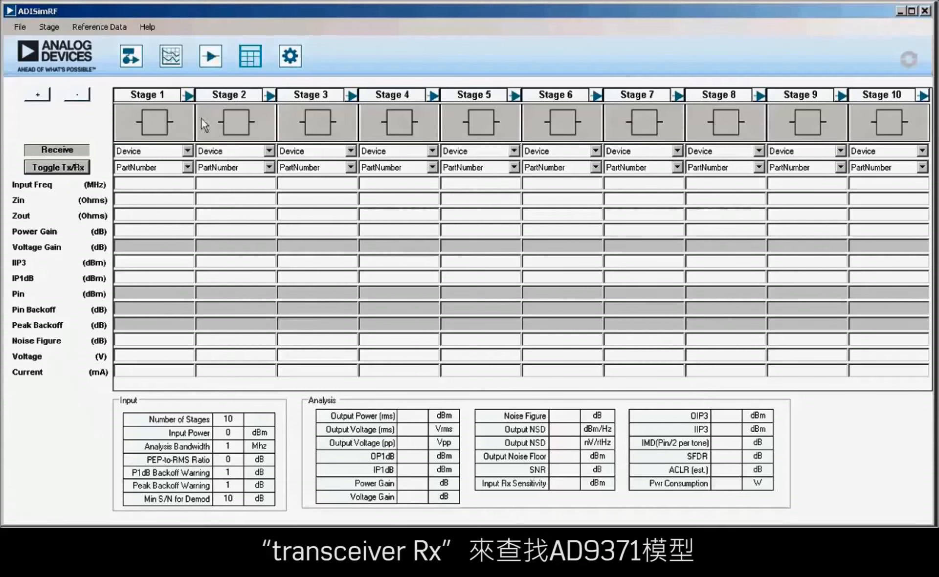
left_click(188, 151)
left_click_drag(190, 173, 191, 233)
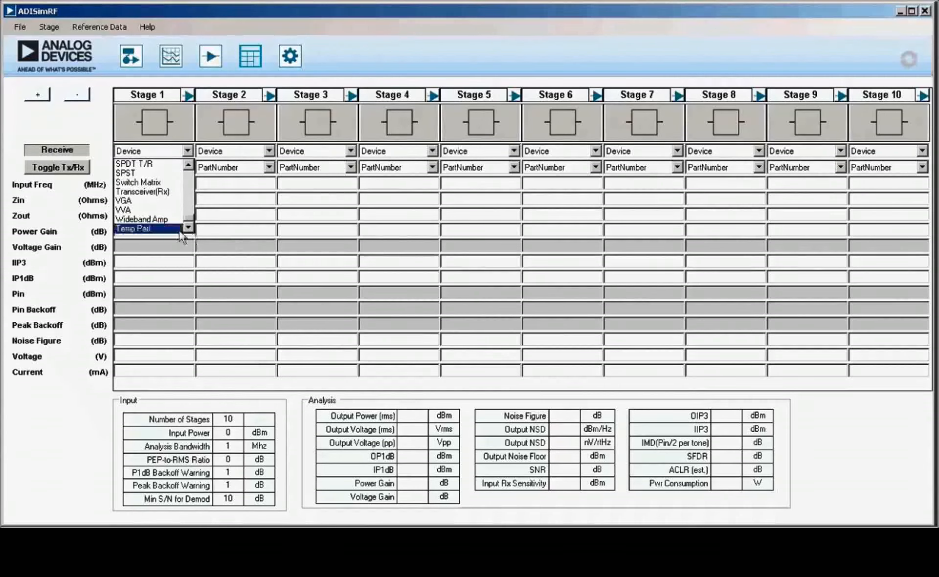
left_click(168, 193)
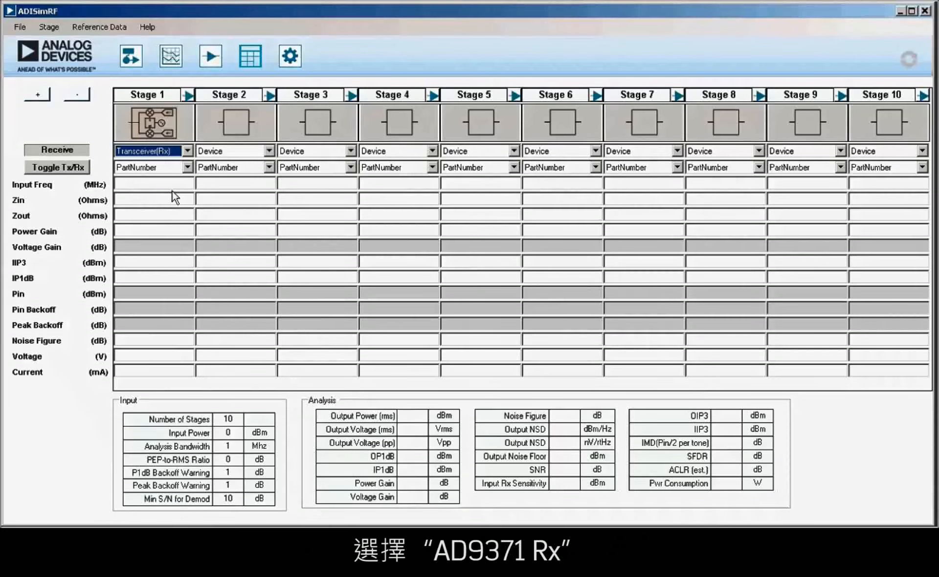
left_click(188, 167)
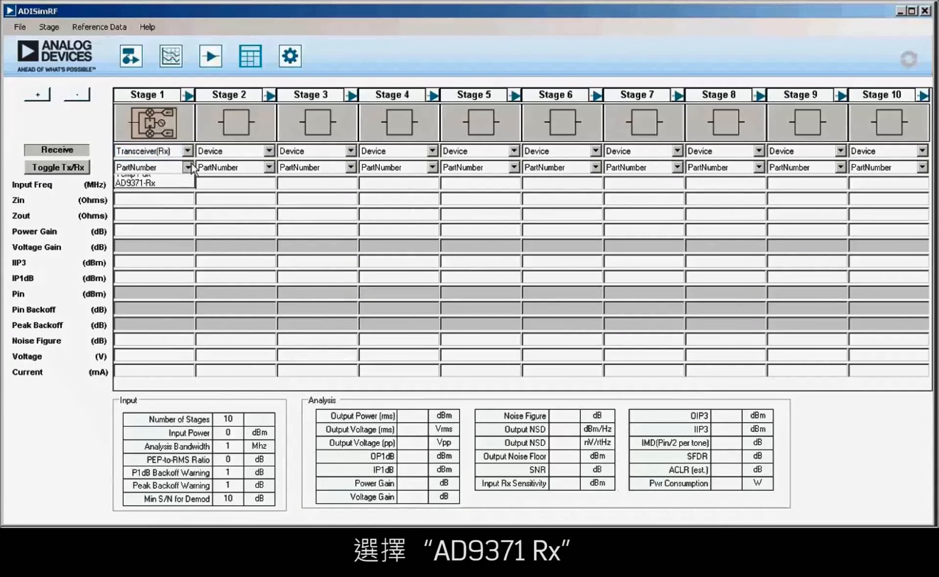
left_click(181, 202)
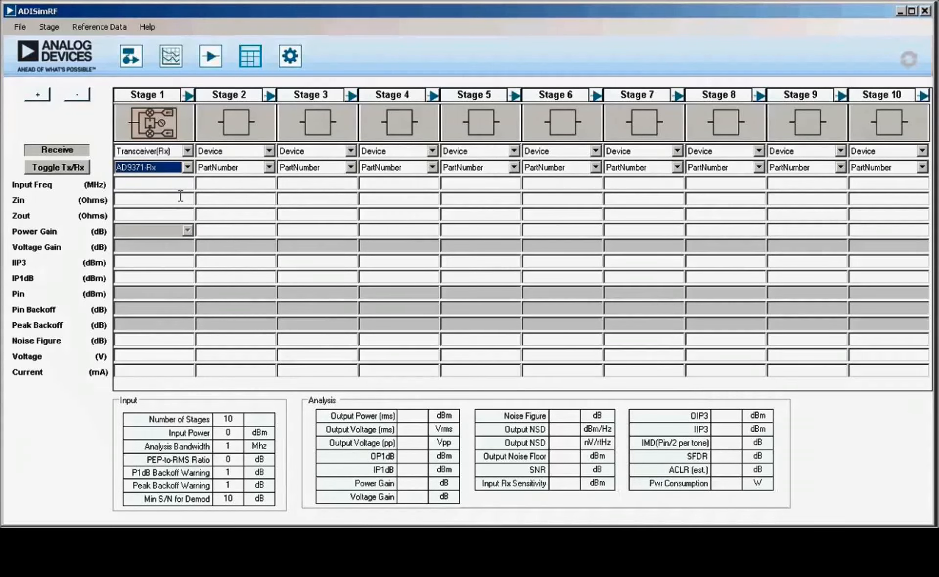
Set Stage 1's input frequency to 900 MHz and its power gain to the highest option, 18 dB
key("Tab")
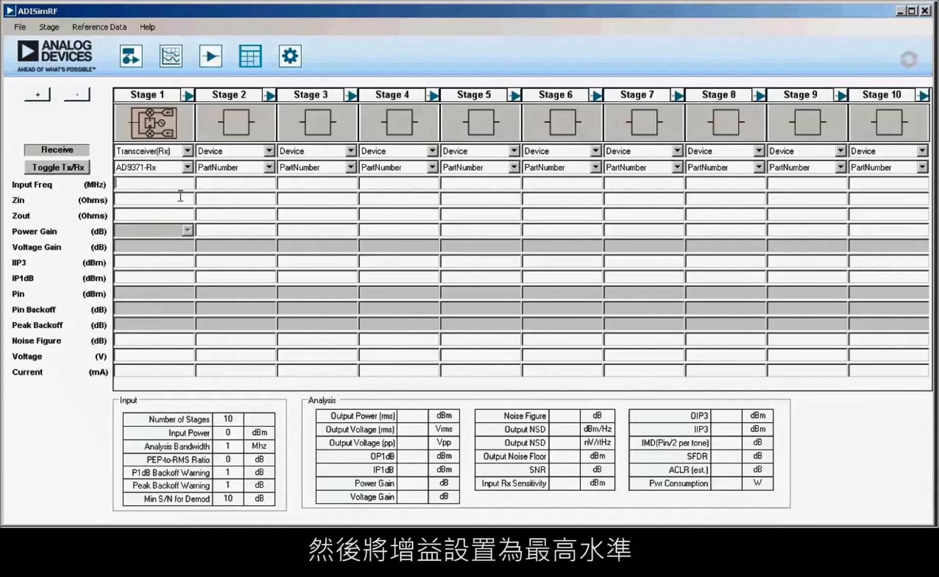
type("900")
left_click(181, 196)
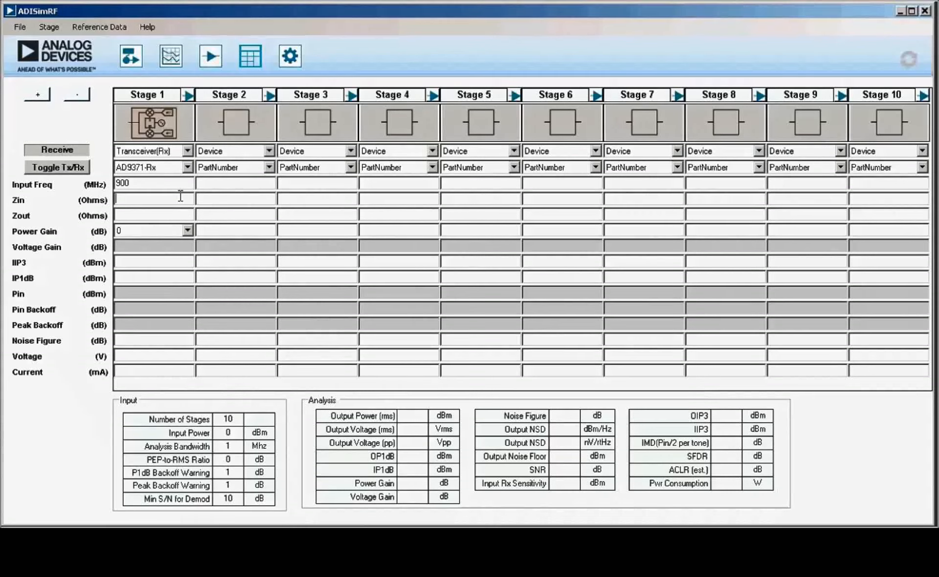
left_click(187, 230)
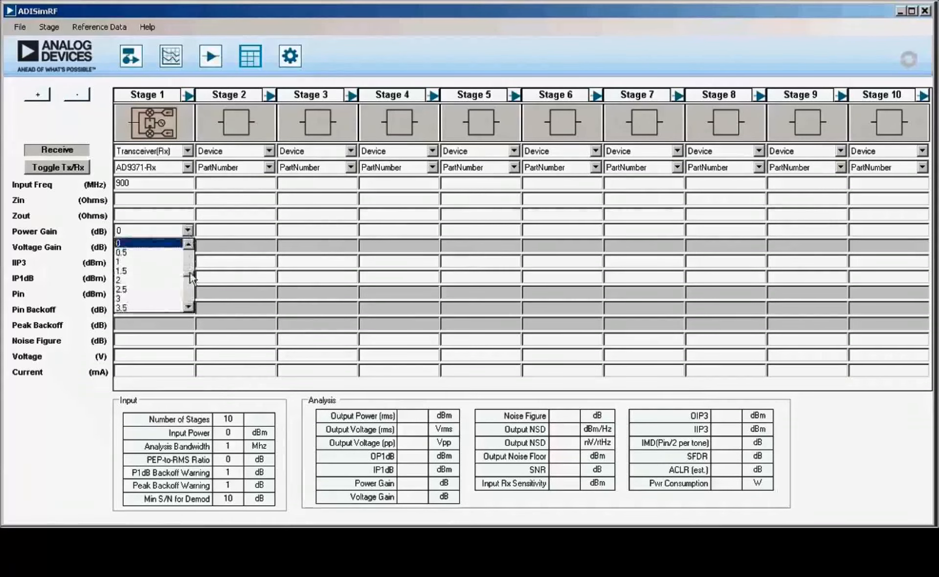
scroll(190, 272, "down", 10)
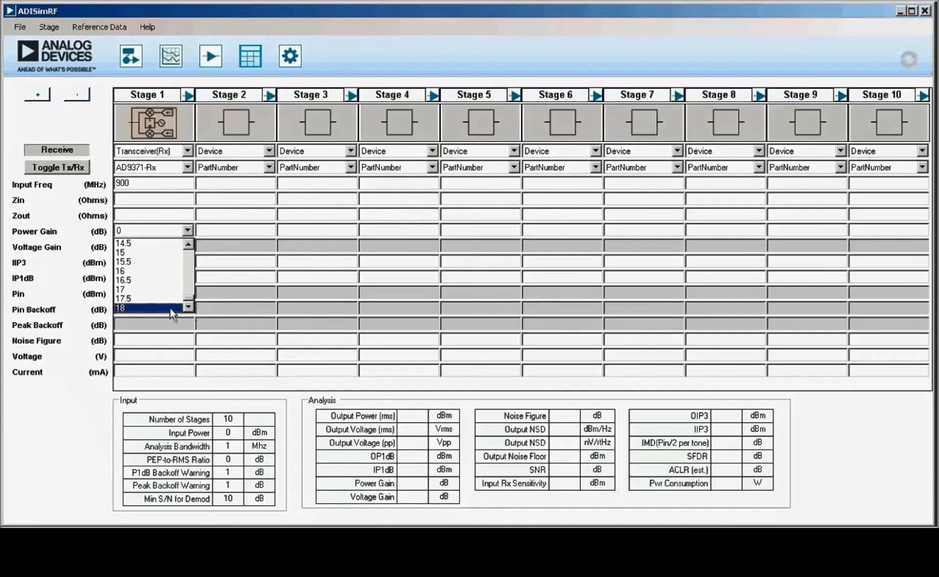
left_click(172, 308)
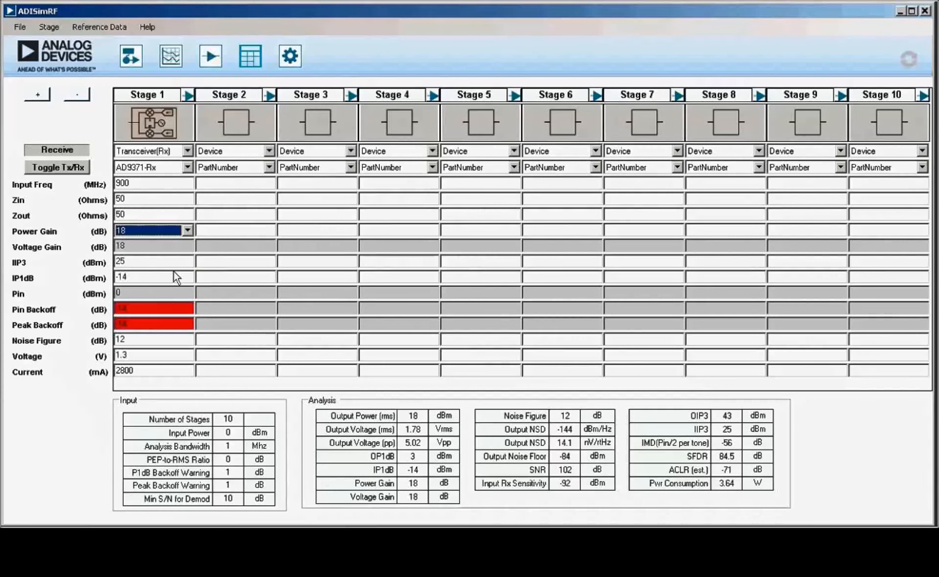
key("Tab")
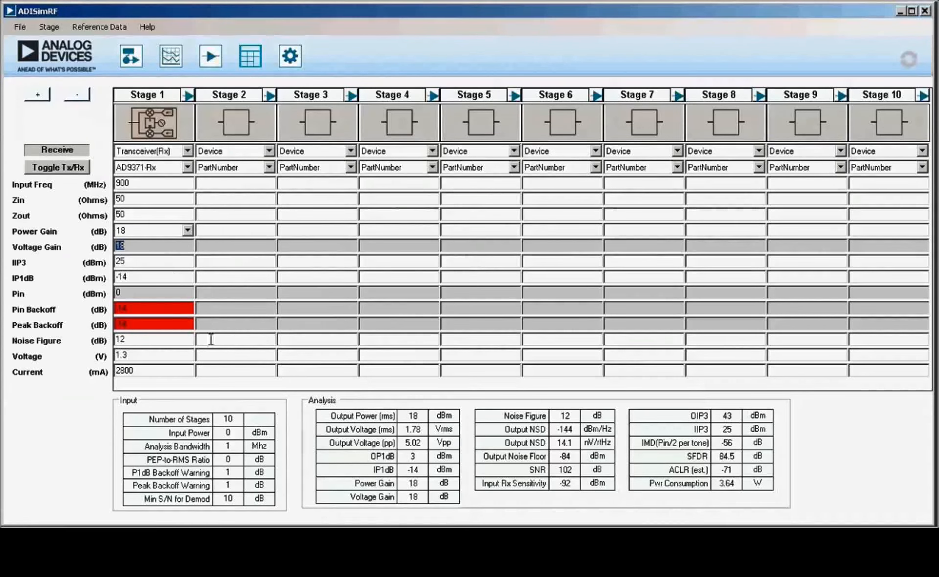
Set the receive chain's input power to -14 dBm
left_click(239, 431)
key("BackSpace")
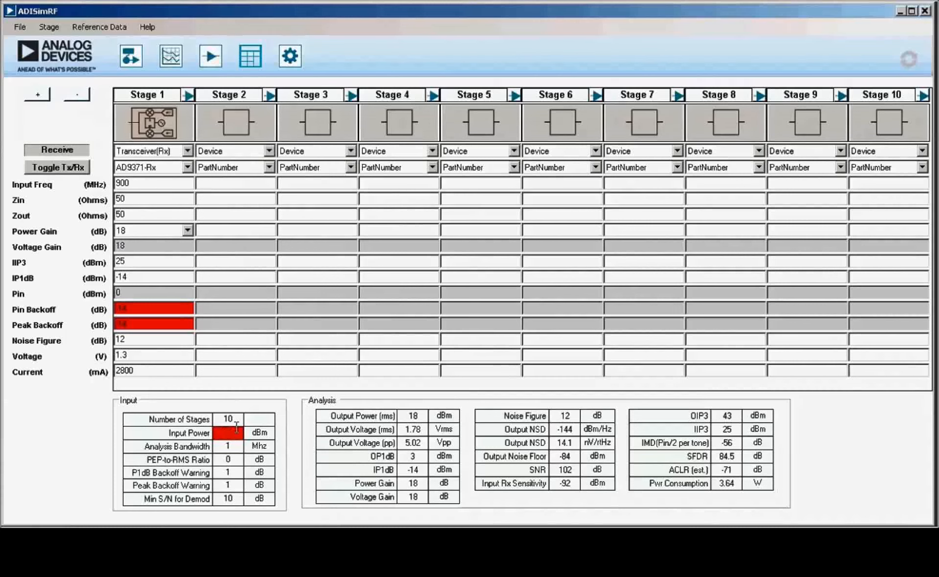
type("-14")
key("Tab")
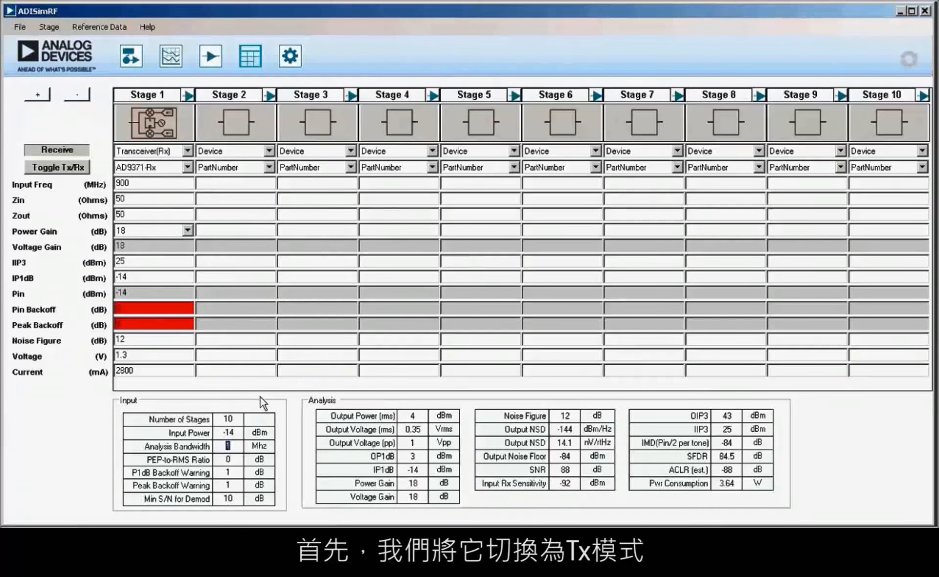
Switch the signal chain to transmit mode and set Stage 1 to the Transceiver(Tx) part AD9371-Tx
left_click(55, 168)
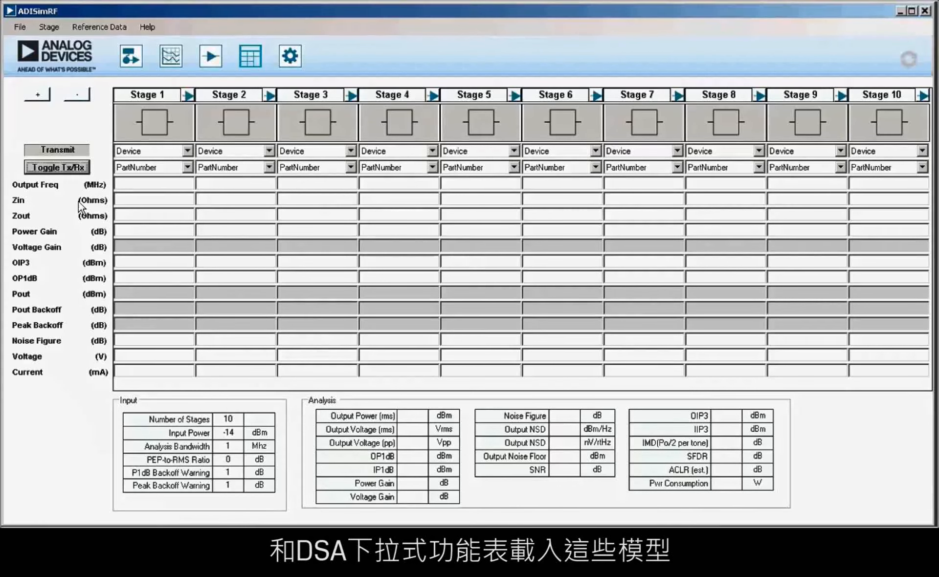
left_click(189, 152)
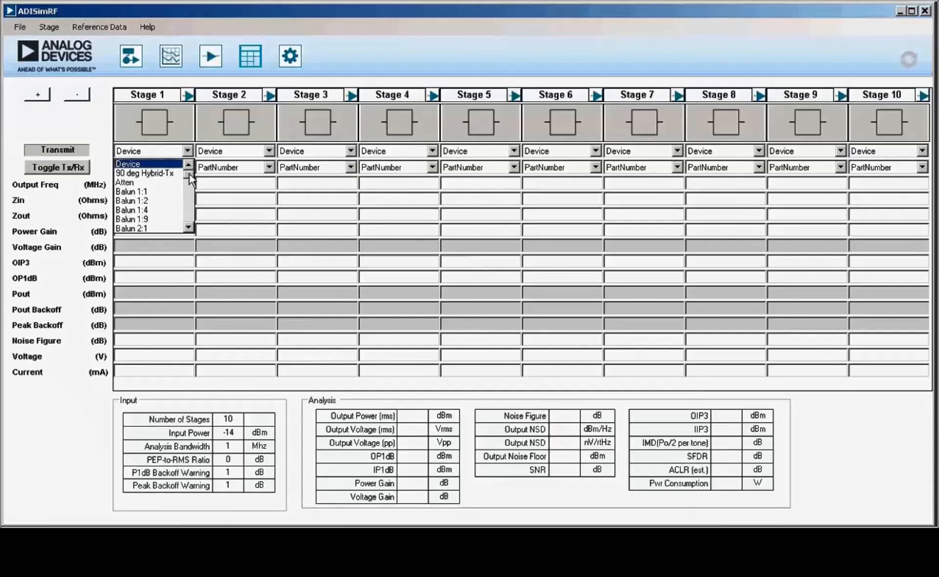
left_click_drag(190, 174, 189, 229)
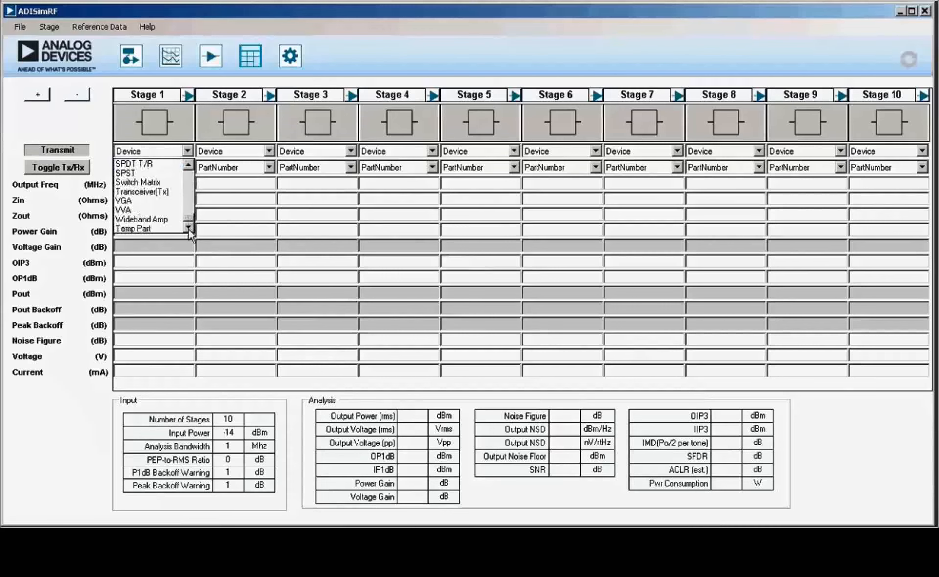
left_click(163, 192)
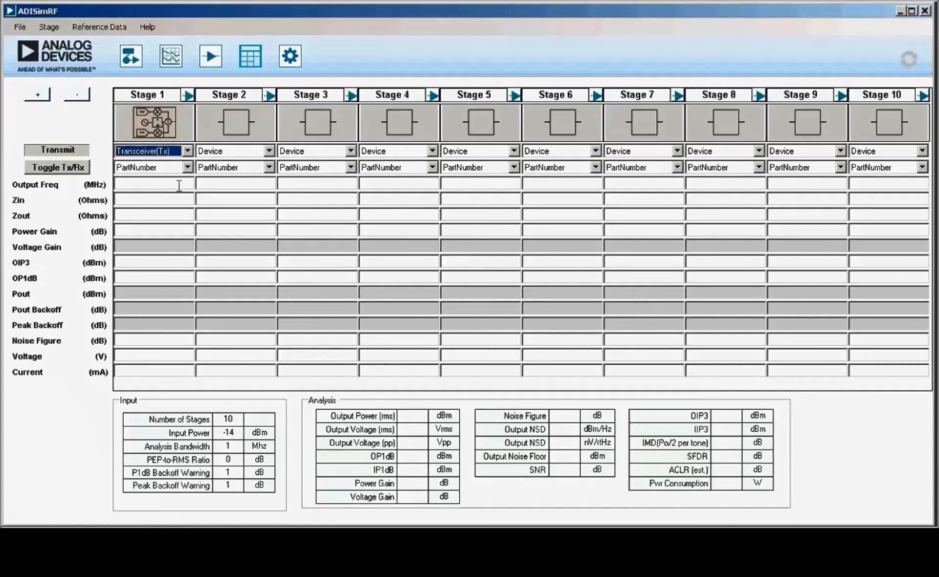
key("Tab")
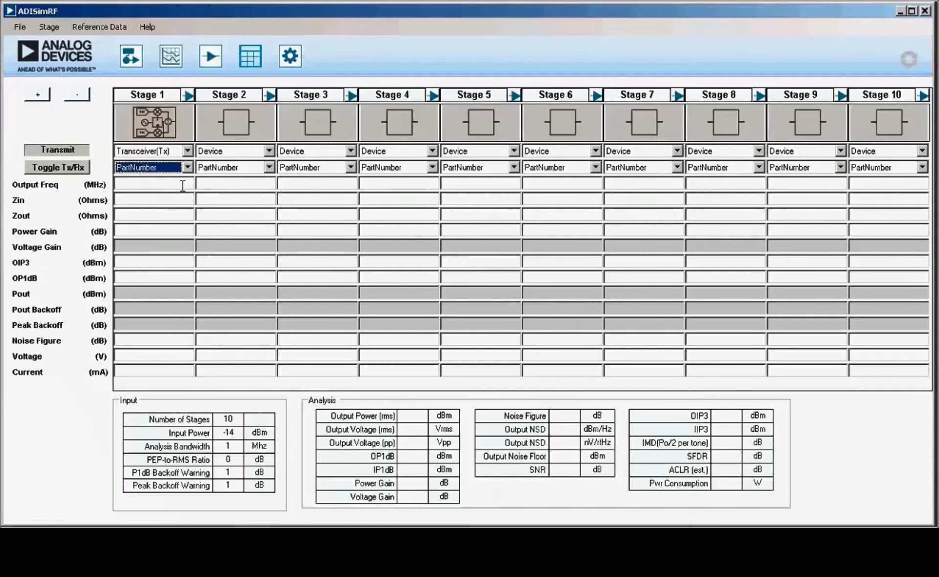
key("alt+Down")
left_click(187, 207)
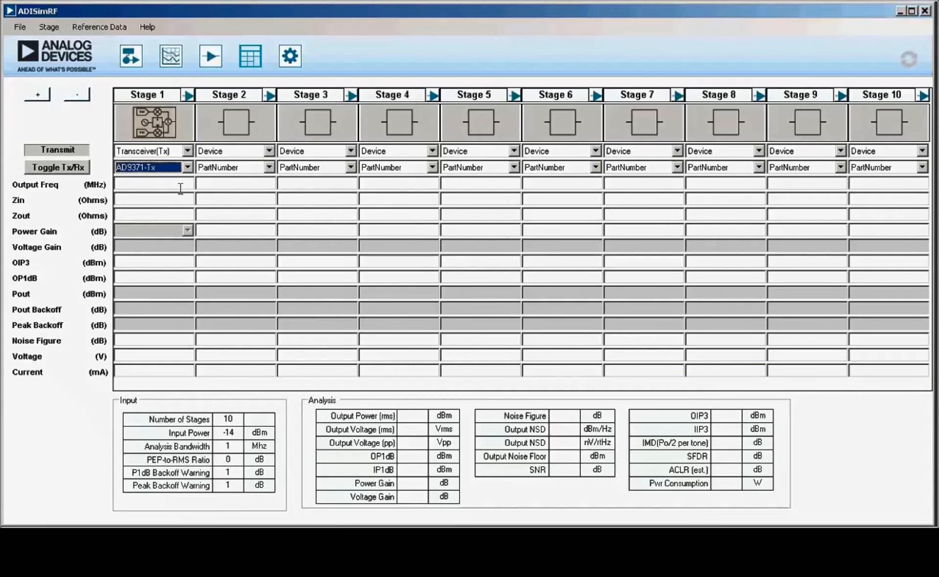
Set the output frequency of the AD9371-Tx stage to 900 MHz
key("Tab")
type("900")
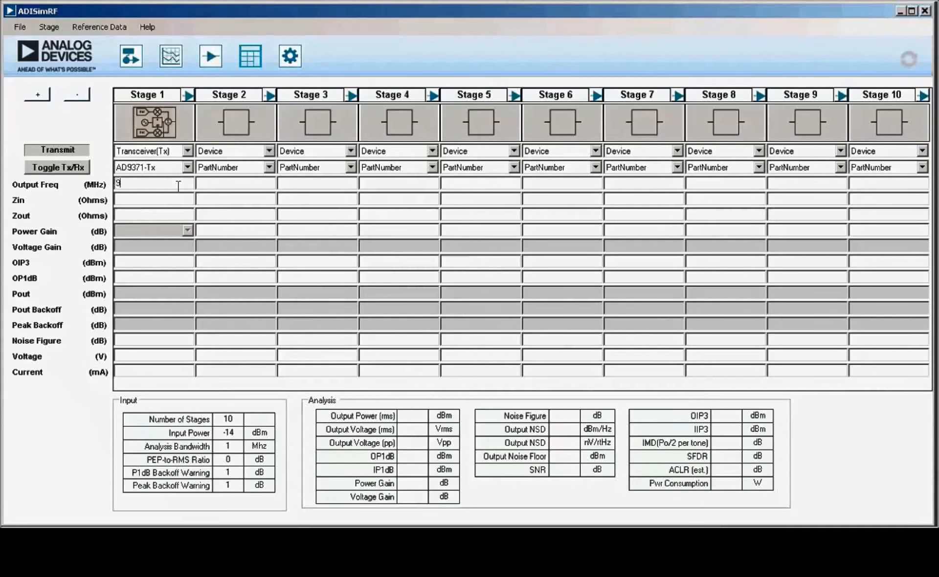
key("Tab")
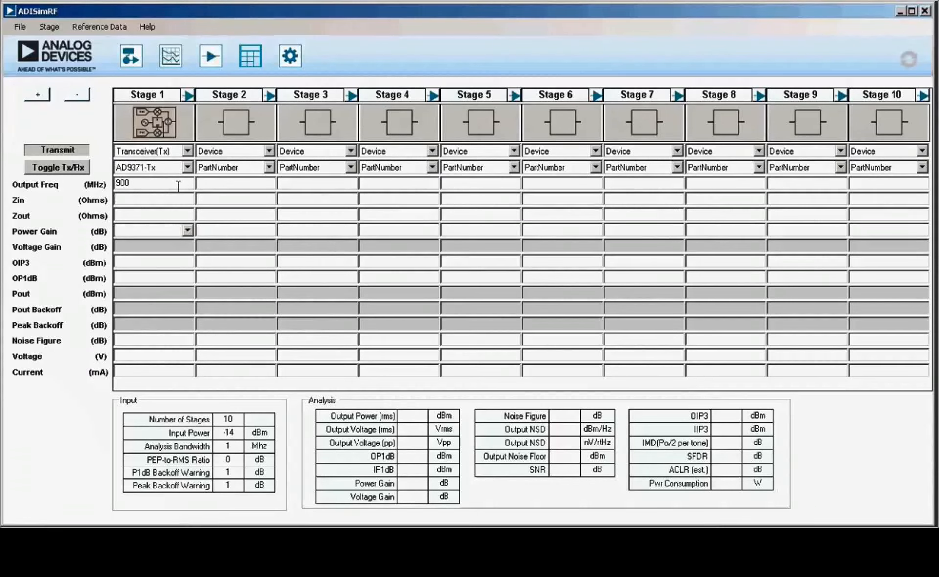
Set Stage 2 to a DSA device with part number AD9371-Tx-DSA
left_click(268, 151)
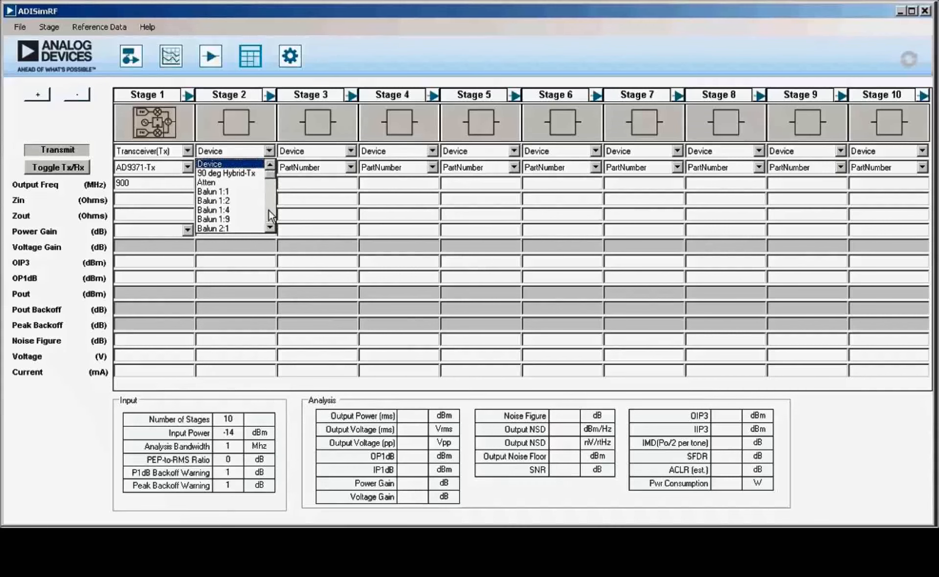
left_click(269, 210)
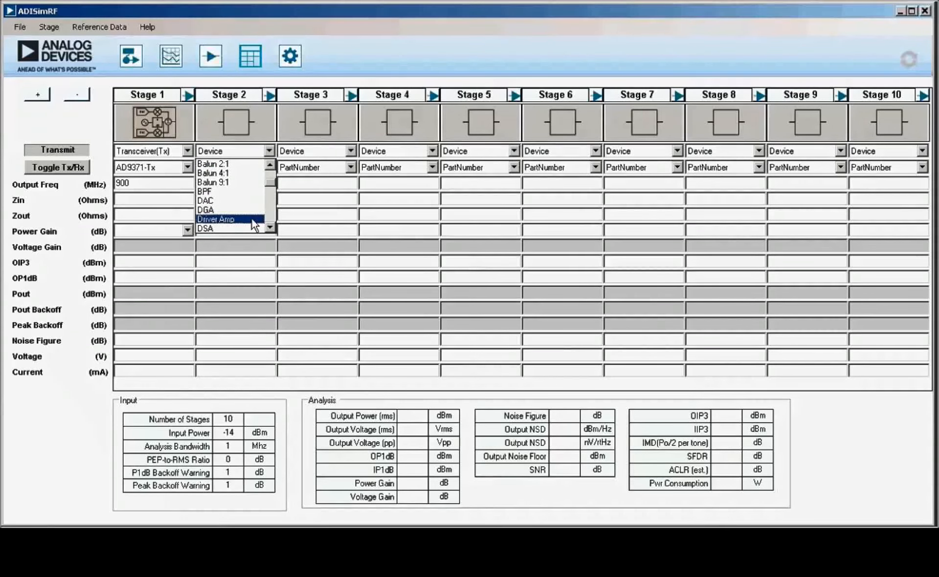
left_click(248, 228)
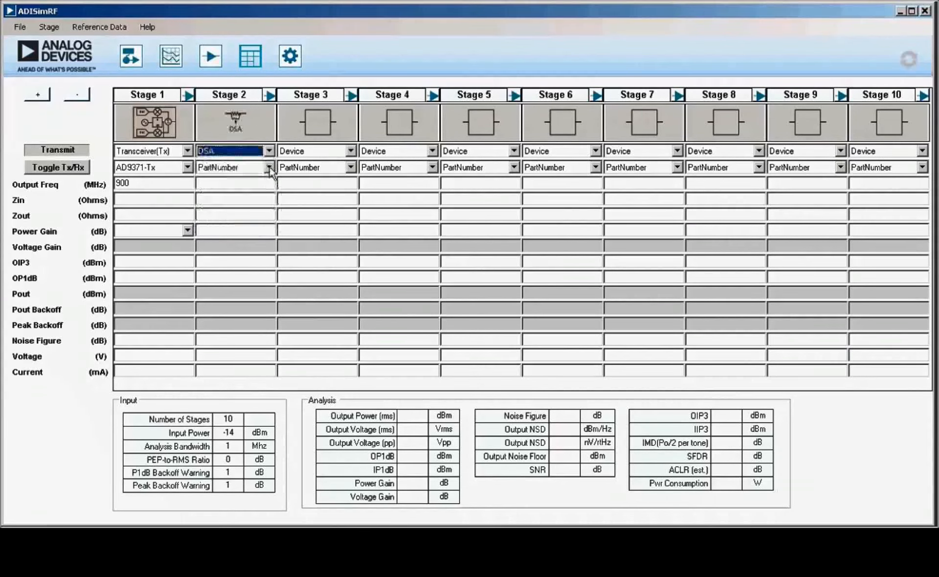
left_click(268, 167)
left_click(257, 203)
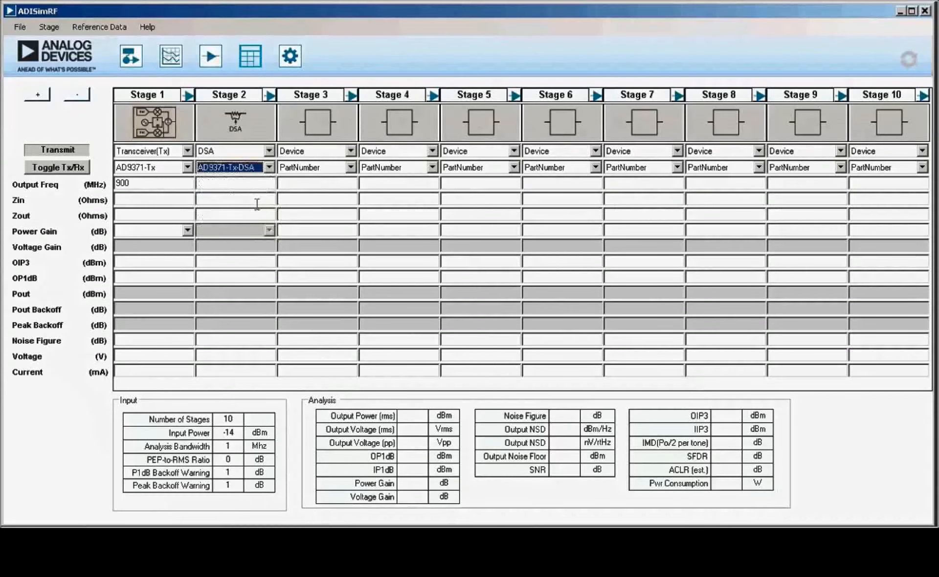
Set Stage 2's output frequency to 900 MHz and its power gain to 0 dB
left_click(241, 182)
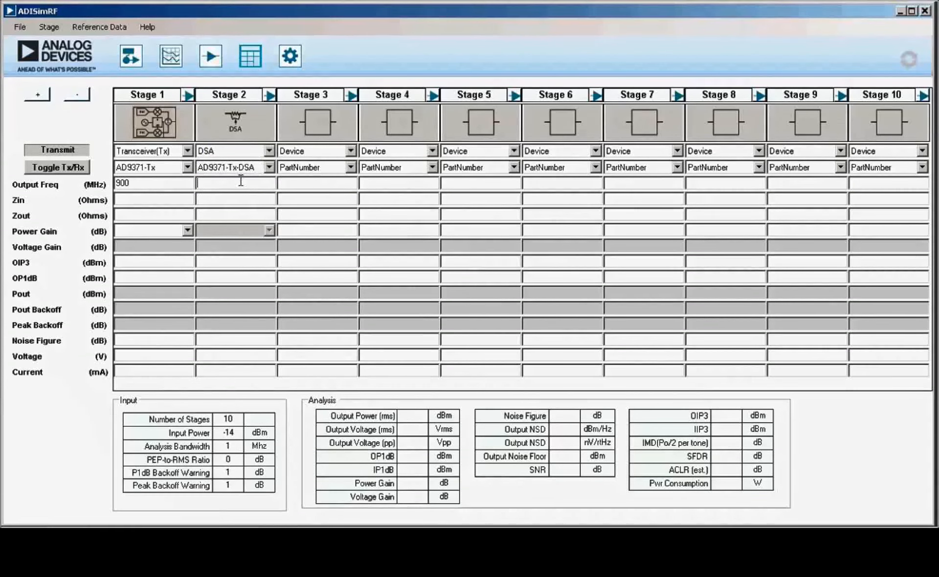
type("900")
left_click(270, 230)
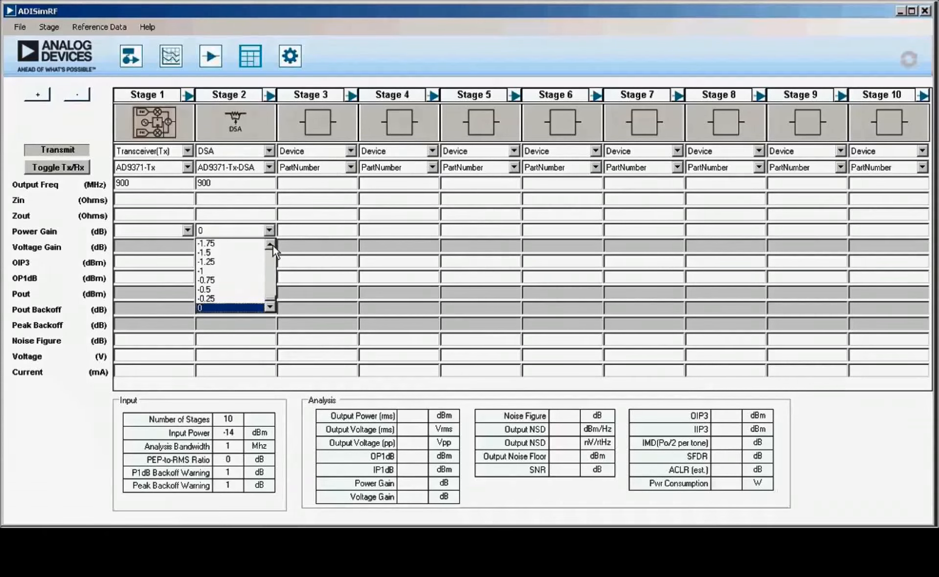
left_click(259, 307)
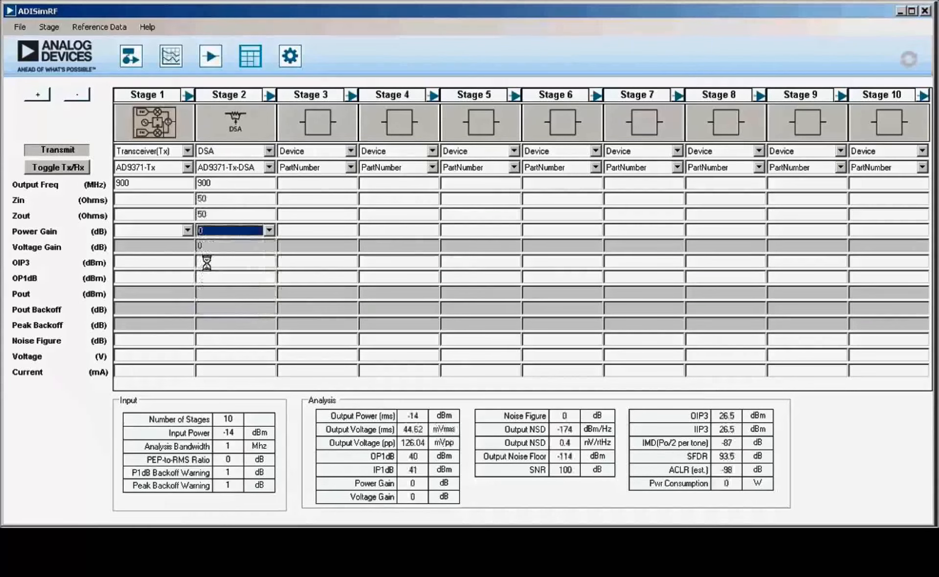
Set Stage 1's power gain to 7 dB and the transmit chain's input power to 0 dBm
left_click(188, 230)
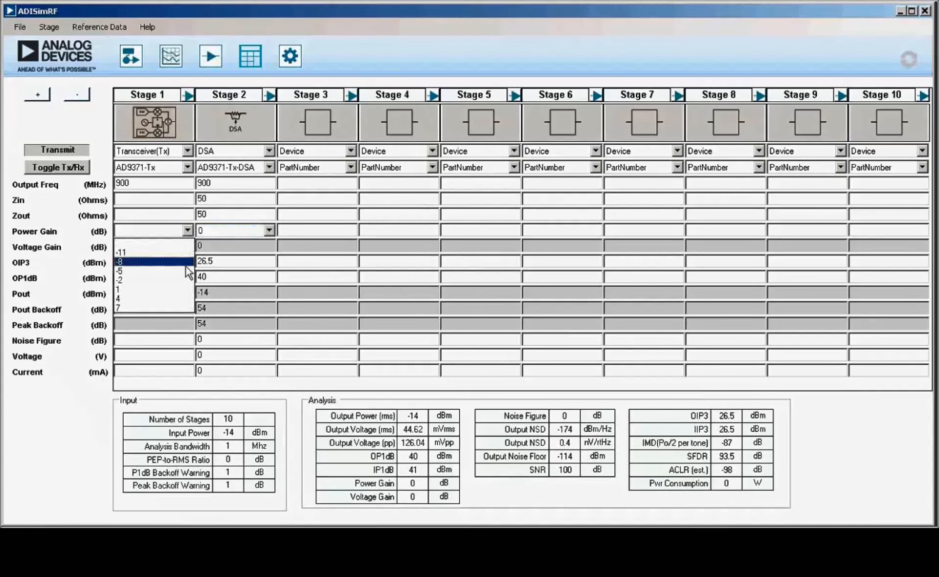
left_click(186, 308)
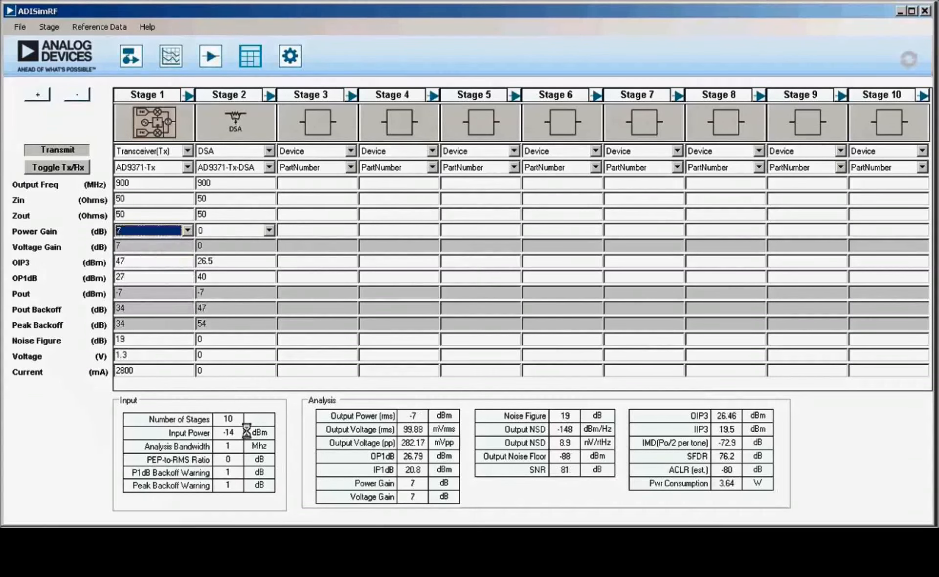
left_click(239, 432)
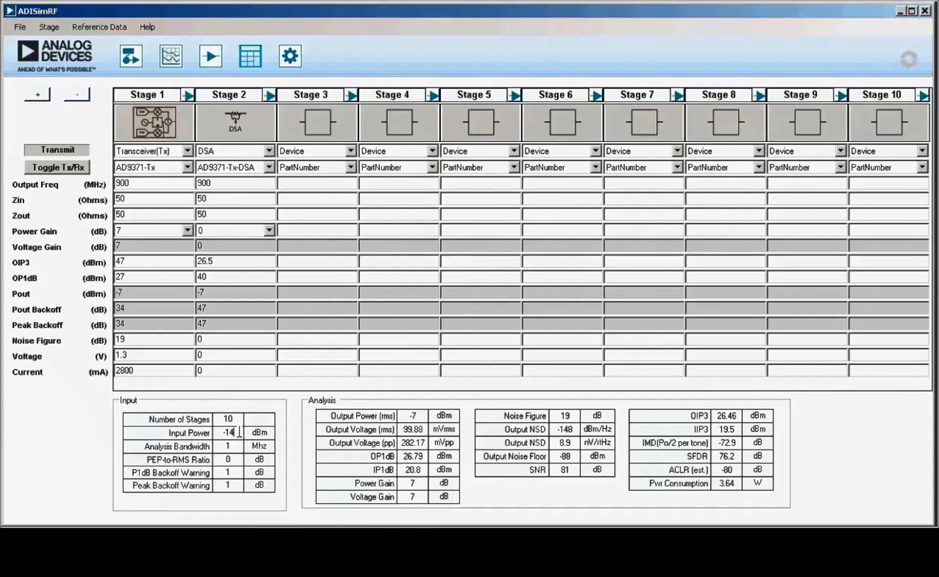
key("BackSpace")
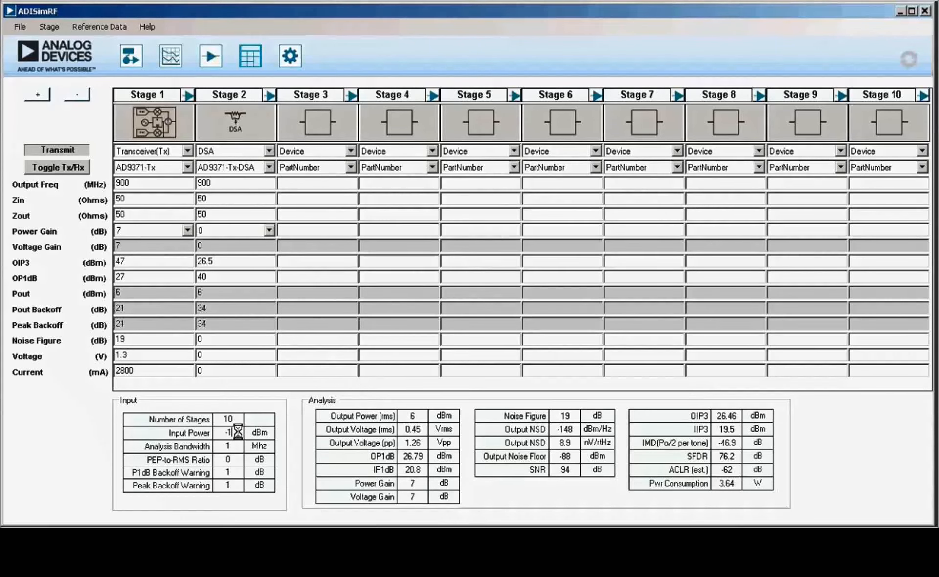
key("BackSpace")
key("BackSpace")
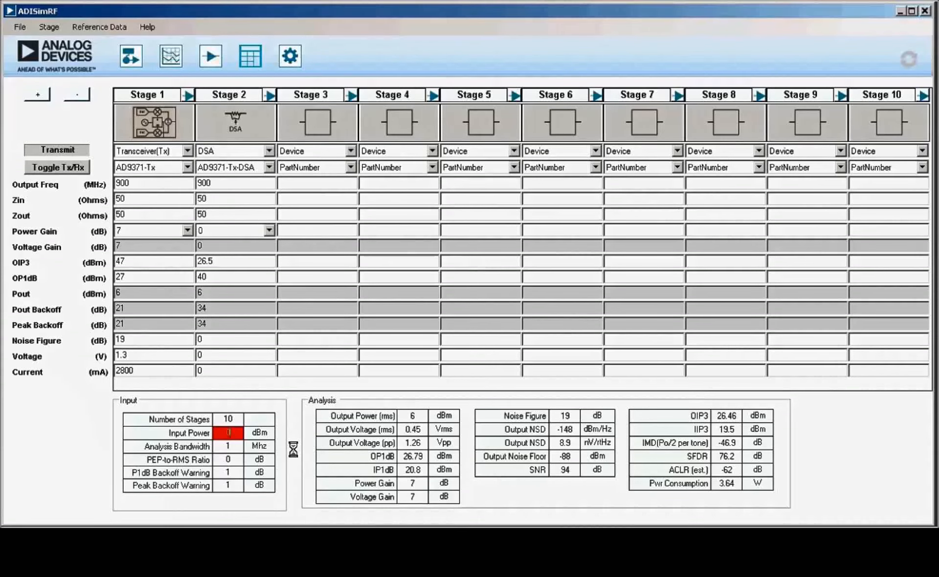
type("0")
key("Tab")
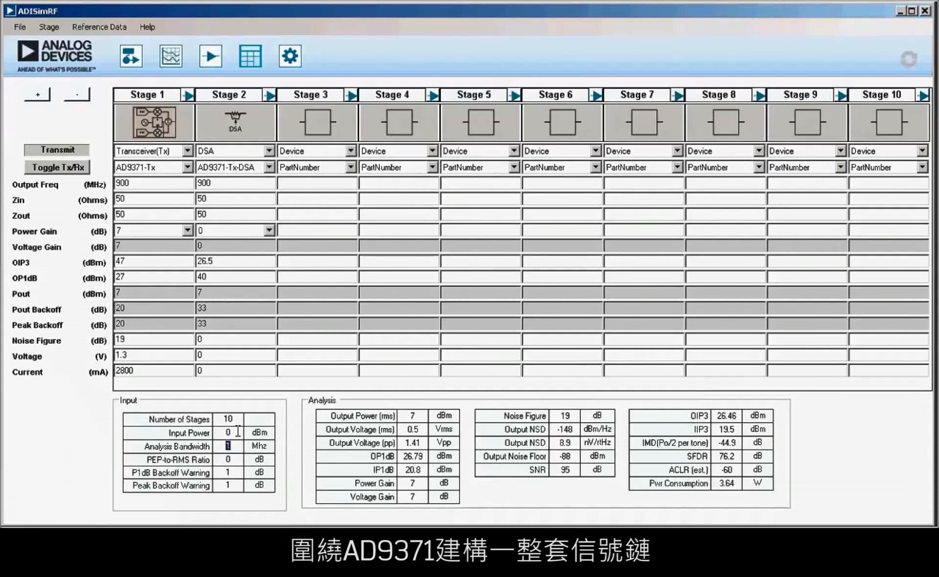
Load the example signal chain "AD9371 Based Wideband Transmitter.sgc" without saving the current chain
left_click(22, 26)
left_click(42, 63)
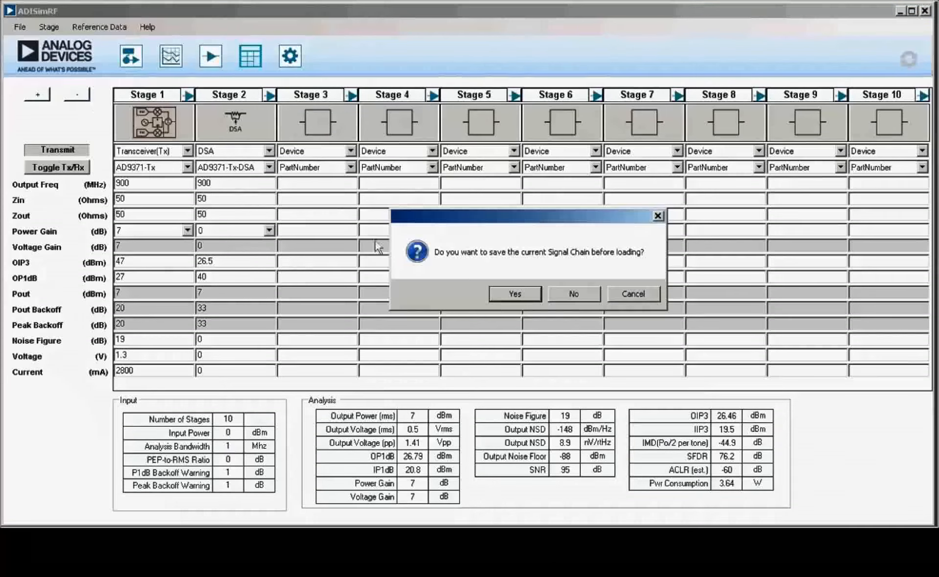
left_click(574, 296)
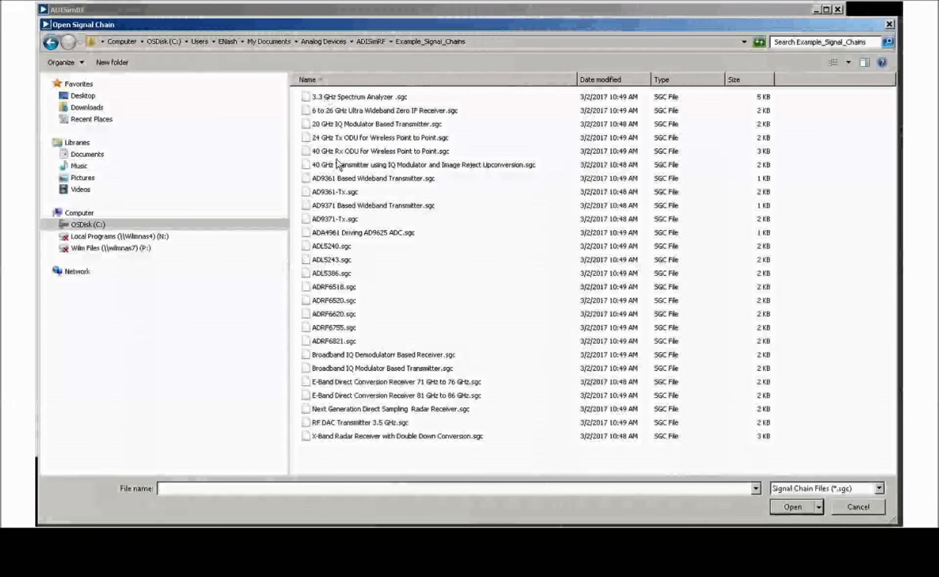
left_click(348, 206)
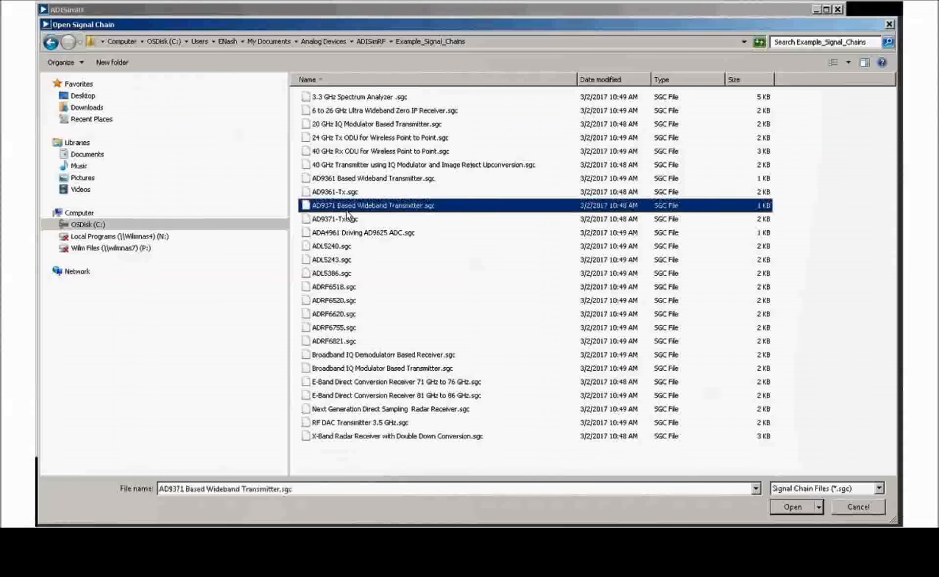
left_click(793, 508)
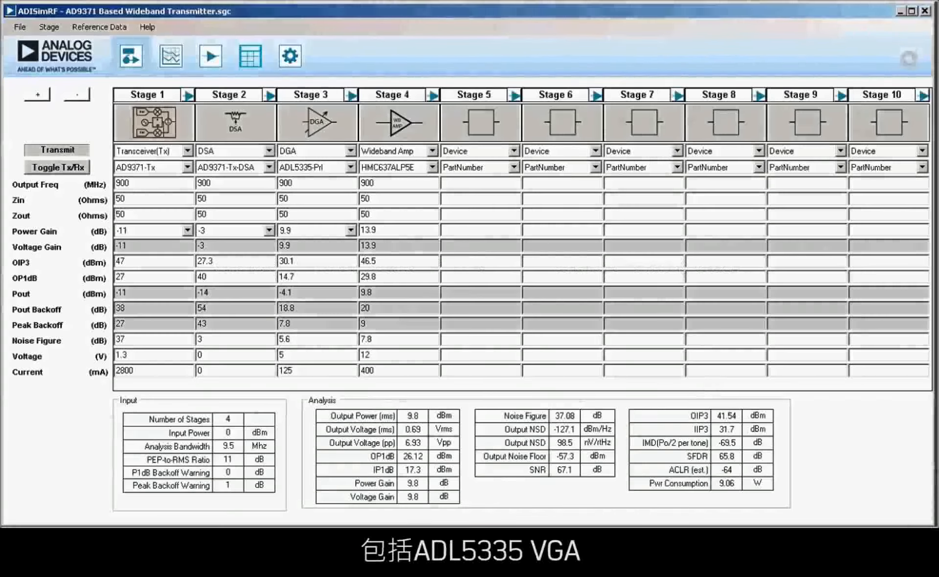